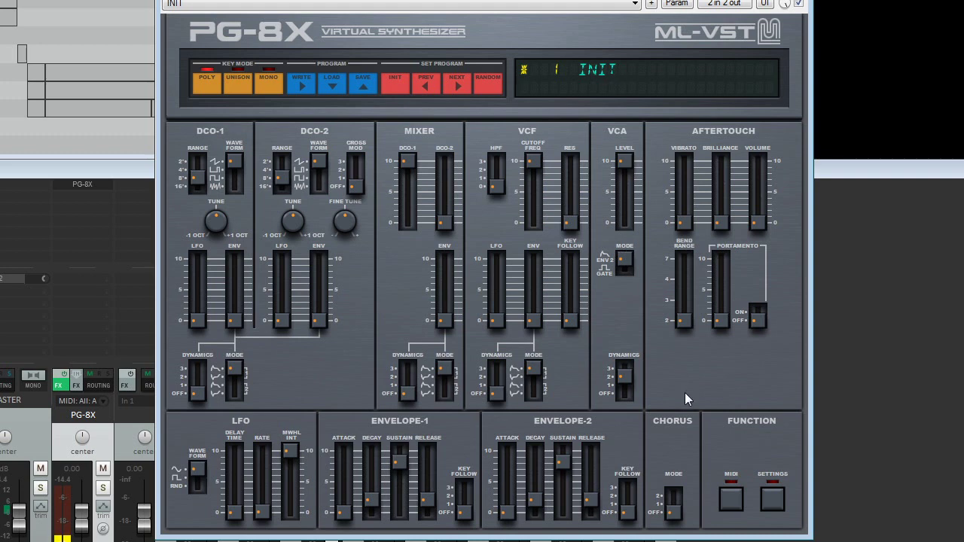
Set the VCA dynamics to 3 and lower the Envelope-2 sustain to 0
{"action": "left_click", "coordinate": [623, 377]}
{"action": "left_click", "coordinate": [624, 375]}
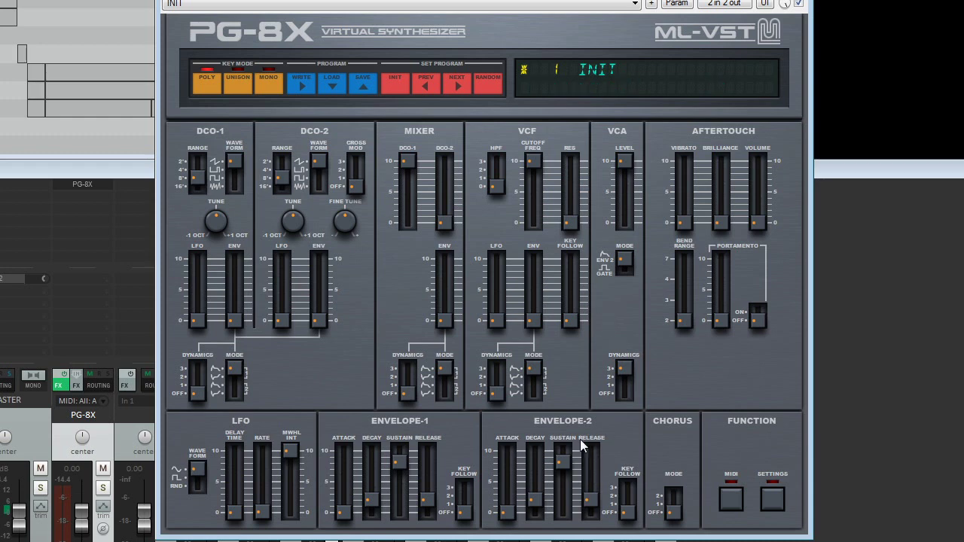
{"action": "mouse_move", "coordinate": [568, 460]}
{"action": "left_click_drag", "start_coordinate": [568, 459], "coordinate": [568, 512]}
Raise the Envelope-2 decay to about 7 on its scale and set its key follow to 2
{"action": "mouse_move", "coordinate": [536, 500]}
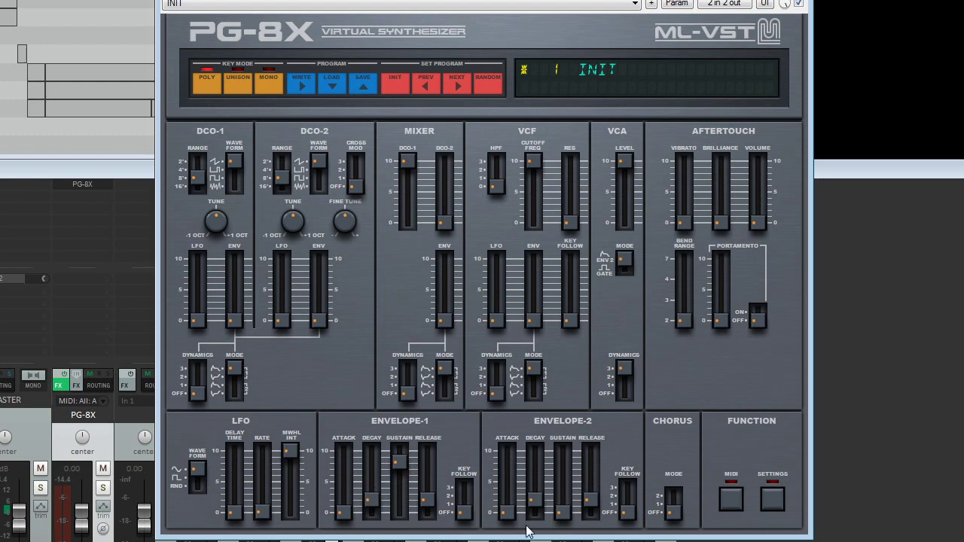
{"action": "scroll", "coordinate": [534, 501], "scroll_direction": "up", "scroll_amount": 5}
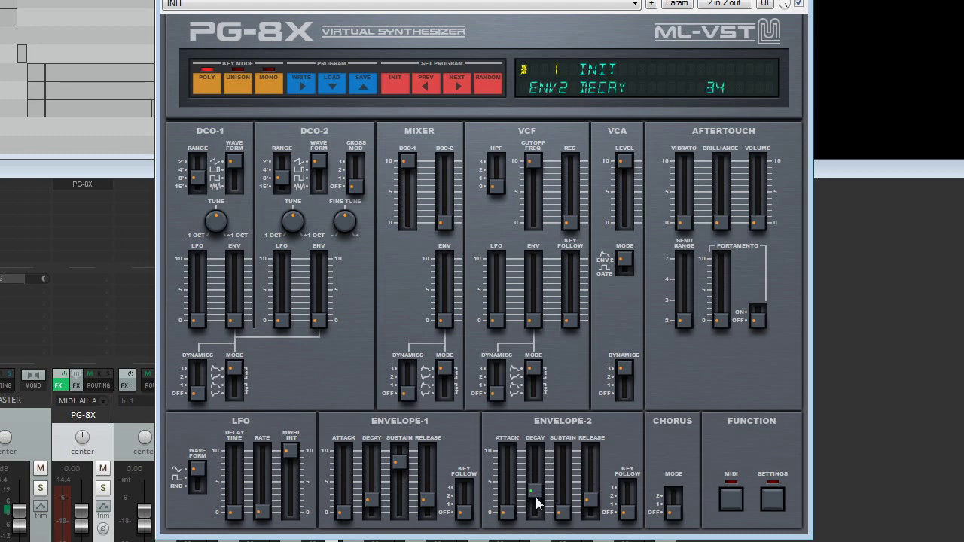
{"action": "scroll", "coordinate": [536, 503], "scroll_direction": "up", "scroll_amount": 10}
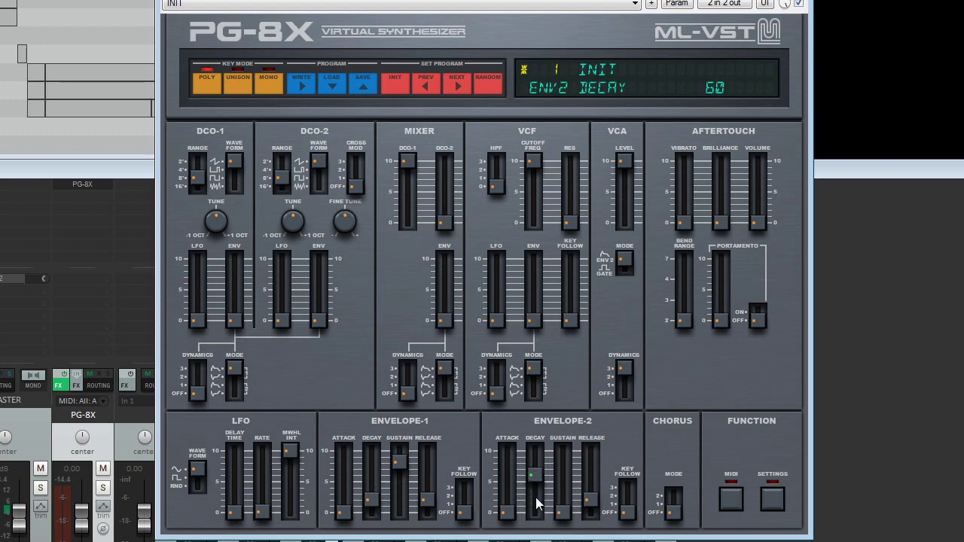
{"action": "scroll", "coordinate": [536, 504], "scroll_direction": "up", "scroll_amount": 3}
{"action": "scroll", "coordinate": [536, 504], "scroll_direction": "down", "scroll_amount": 1}
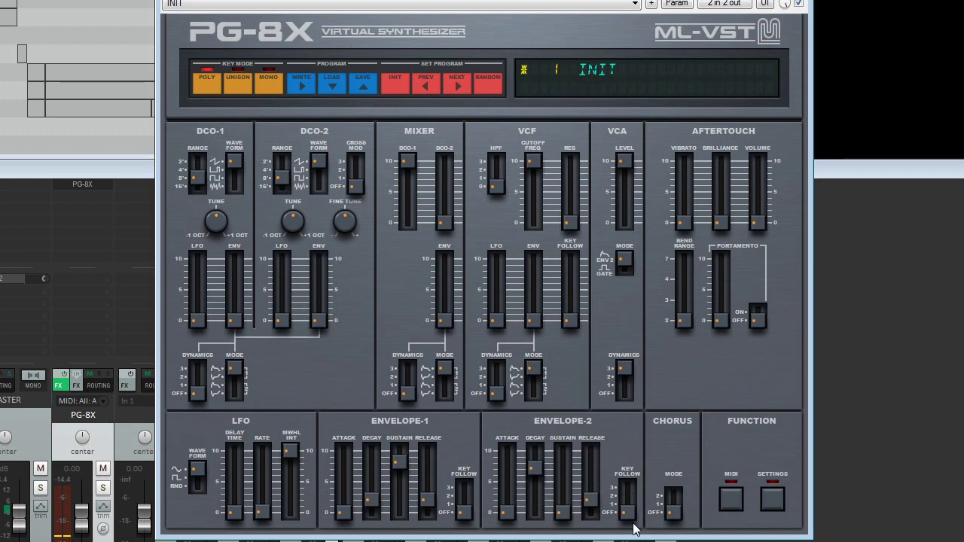
{"action": "scroll", "coordinate": [629, 516], "scroll_direction": "up", "scroll_amount": 3}
{"action": "scroll", "coordinate": [629, 516], "scroll_direction": "down", "scroll_amount": 1}
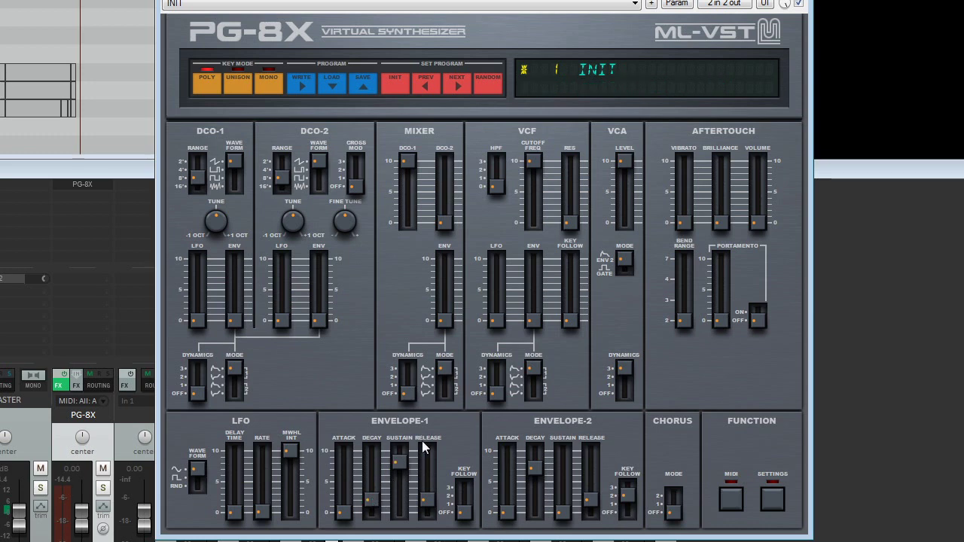
Shape Envelope-1 with a decay of about 7, a sustain of 0 and a key follow of 2
{"action": "scroll", "coordinate": [373, 497], "scroll_direction": "up", "scroll_amount": 9}
{"action": "scroll", "coordinate": [373, 496], "scroll_direction": "up", "scroll_amount": 20}
{"action": "scroll", "coordinate": [373, 496], "scroll_direction": "up", "scroll_amount": 9}
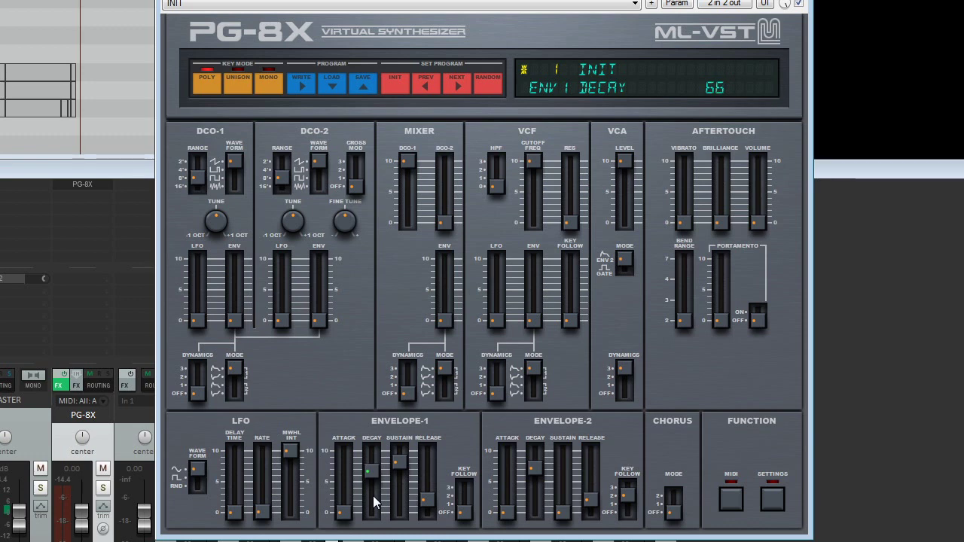
{"action": "left_click_drag", "start_coordinate": [397, 467], "coordinate": [398, 530]}
{"action": "scroll", "coordinate": [463, 519], "scroll_direction": "up", "scroll_amount": 2}
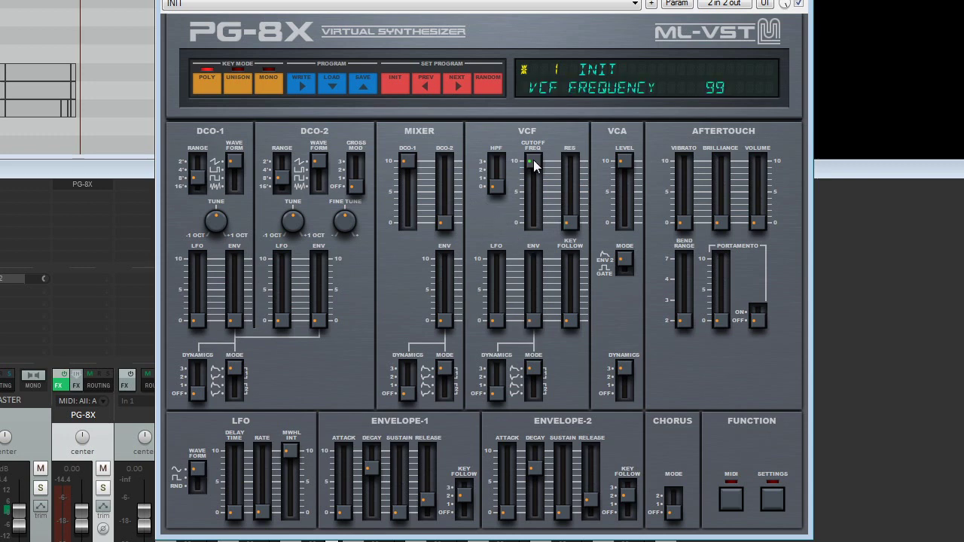
Lower the VCF cutoff frequency to about 5 and raise the VCF envelope amount to about 7
{"action": "scroll", "coordinate": [533, 162], "scroll_direction": "down", "scroll_amount": 6}
{"action": "scroll", "coordinate": [533, 162], "scroll_direction": "down", "scroll_amount": 4}
{"action": "scroll", "coordinate": [532, 161], "scroll_direction": "down", "scroll_amount": 1}
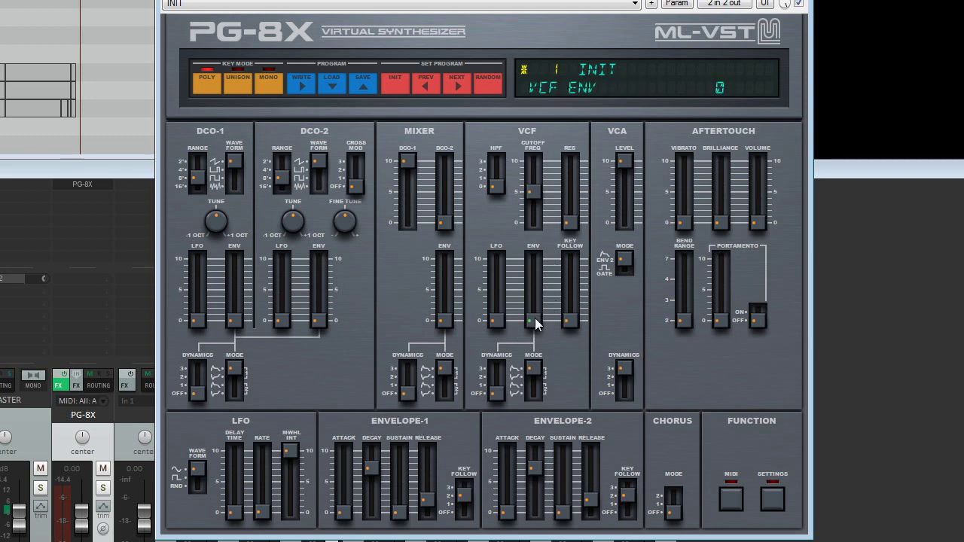
{"action": "scroll", "coordinate": [535, 318], "scroll_direction": "up", "scroll_amount": 3}
{"action": "scroll", "coordinate": [535, 318], "scroll_direction": "up", "scroll_amount": 20}
{"action": "scroll", "coordinate": [535, 322], "scroll_direction": "up", "scroll_amount": 14}
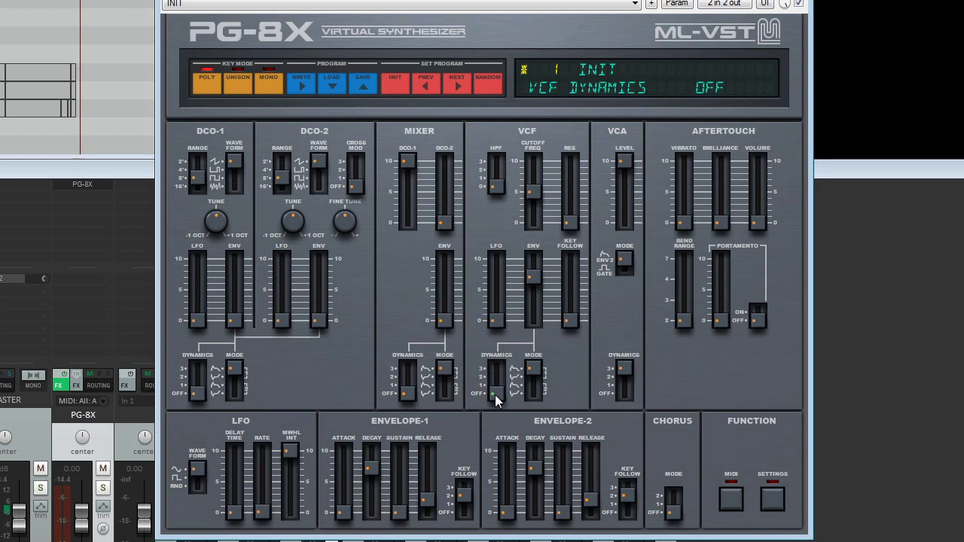
Set the VCF dynamics to 2 and the VCF envelope mode to its third position
{"action": "scroll", "coordinate": [494, 396], "scroll_direction": "up", "scroll_amount": 2}
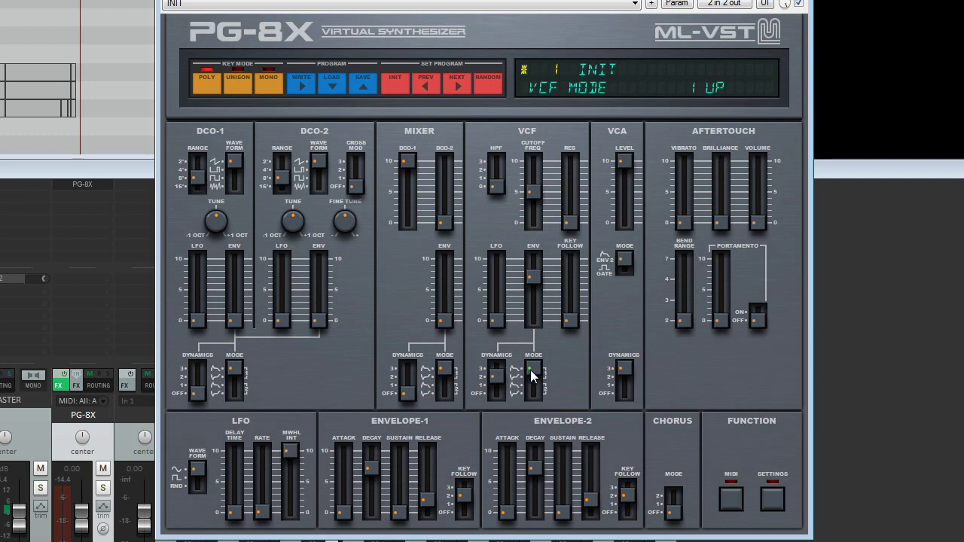
{"action": "left_click_drag", "start_coordinate": [535, 372], "coordinate": [534, 393]}
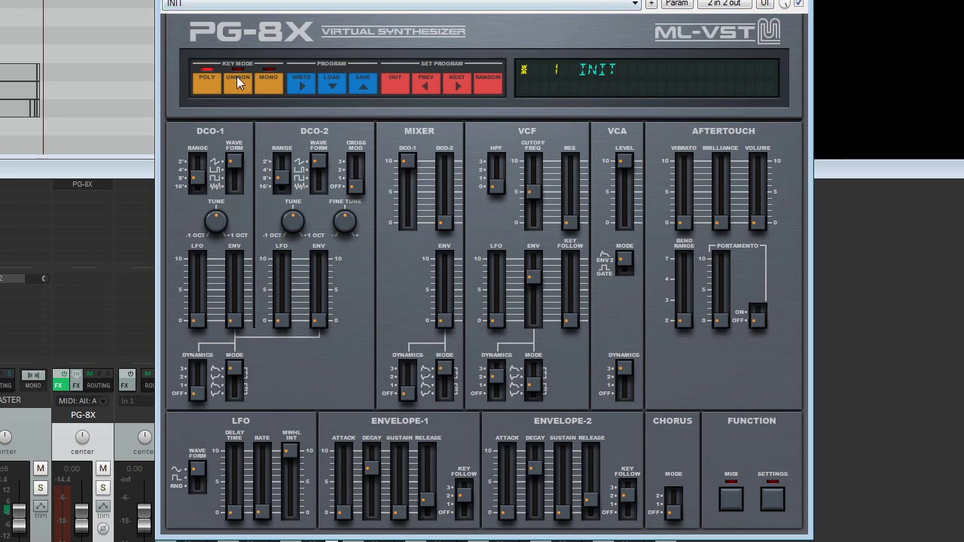
Change the key assign mode to POLY 2
{"action": "left_click", "coordinate": [209, 85]}
{"action": "left_click", "coordinate": [209, 84]}
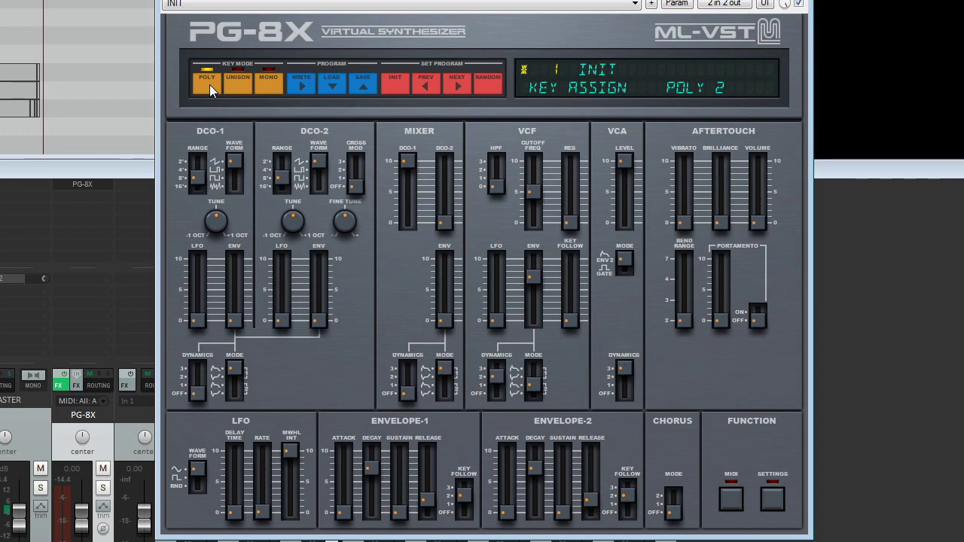
{"action": "mouse_move", "coordinate": [443, 257]}
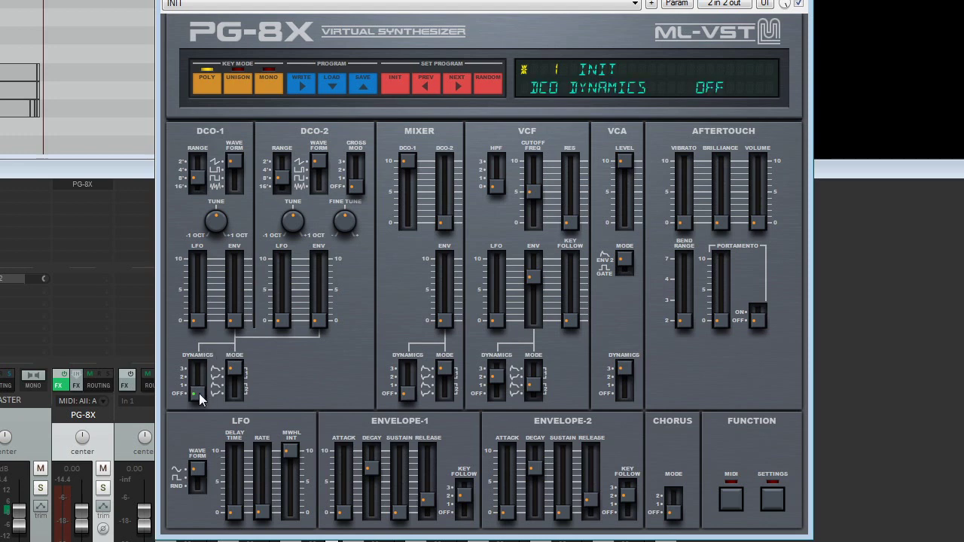
Set the DCO dynamics to 2 and the DCO envelope mode to its third position
{"action": "scroll", "coordinate": [199, 393], "scroll_direction": "up", "scroll_amount": 2}
{"action": "left_click", "coordinate": [233, 380]}
Try a much higher DCO-1 envelope amount, and settle it just above 0
{"action": "left_click_drag", "start_coordinate": [235, 326], "coordinate": [235, 325]}
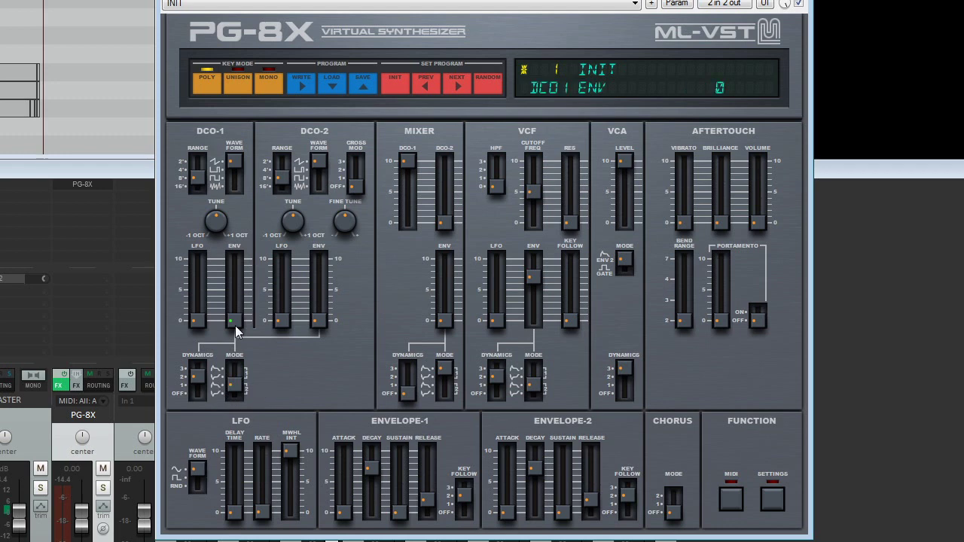
{"action": "scroll", "coordinate": [235, 325], "scroll_direction": "up", "scroll_amount": 1}
{"action": "left_click_drag", "start_coordinate": [234, 280], "coordinate": [238, 219]}
{"action": "left_click_drag", "start_coordinate": [235, 266], "coordinate": [229, 379]}
{"action": "scroll", "coordinate": [236, 319], "scroll_direction": "up", "scroll_amount": 1}
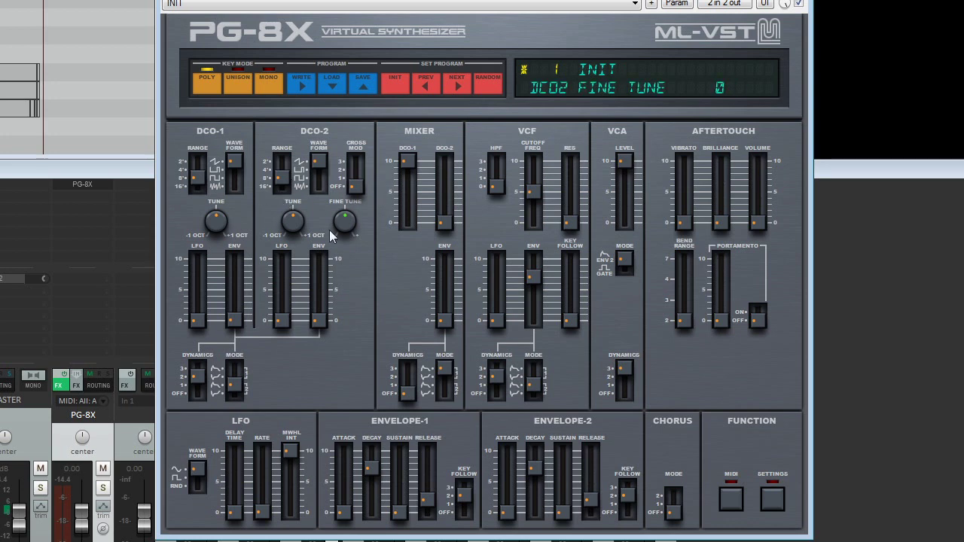
Raise the DCO-2 level in the mixer to about 3
{"action": "scroll", "coordinate": [443, 223], "scroll_direction": "up", "scroll_amount": 4}
{"action": "scroll", "coordinate": [443, 224], "scroll_direction": "up", "scroll_amount": 6}
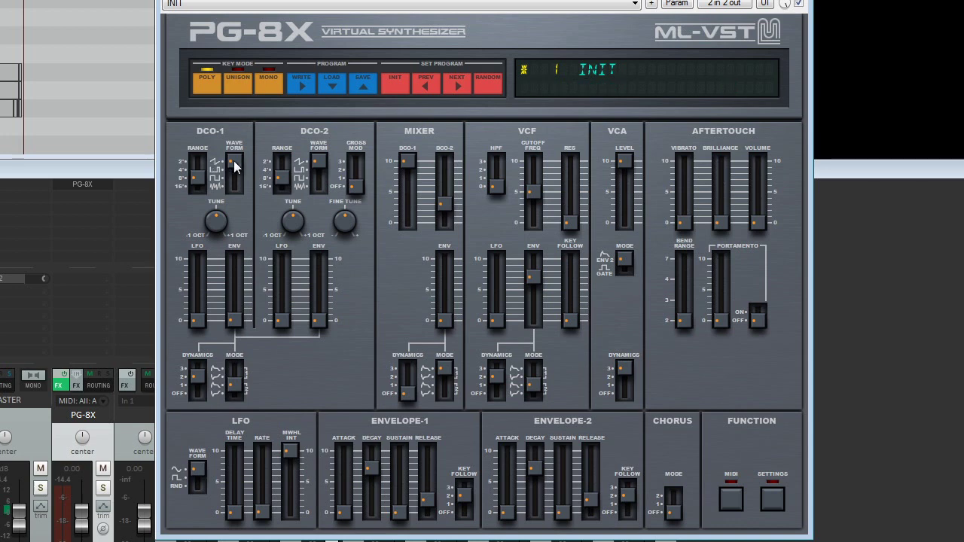
Switch DCO-2 to its second waveform and detune it with a fine tune of 7
{"action": "scroll", "coordinate": [323, 163], "scroll_direction": "down", "scroll_amount": 1}
{"action": "mouse_move", "coordinate": [346, 218]}
{"action": "scroll", "coordinate": [345, 218], "scroll_direction": "up", "scroll_amount": 7}
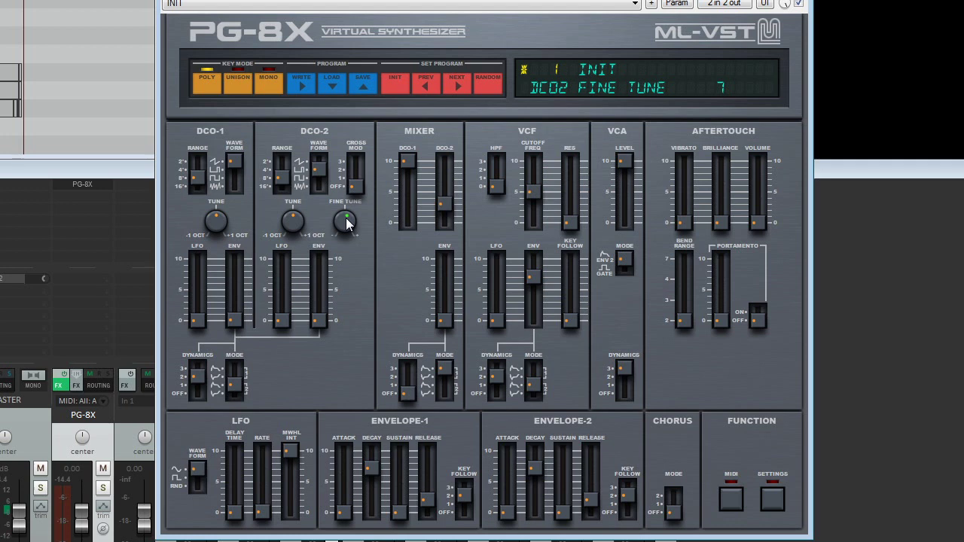
Set the DCO-2 envelope amount to 2 and the cross mod to 3
{"action": "mouse_move", "coordinate": [318, 319]}
{"action": "scroll", "coordinate": [318, 321], "scroll_direction": "up", "scroll_amount": 1}
{"action": "scroll", "coordinate": [318, 321], "scroll_direction": "up", "scroll_amount": 1}
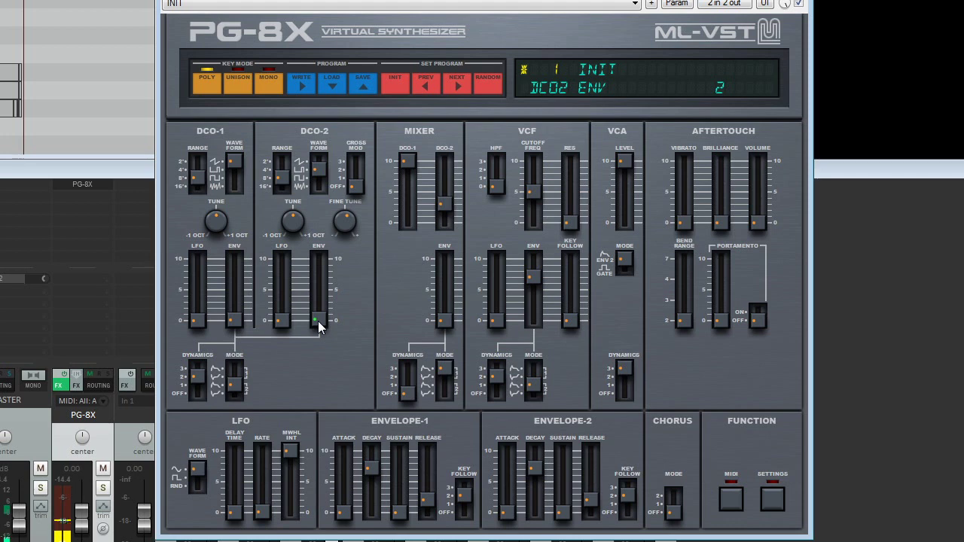
{"action": "left_click_drag", "start_coordinate": [359, 187], "coordinate": [358, 156]}
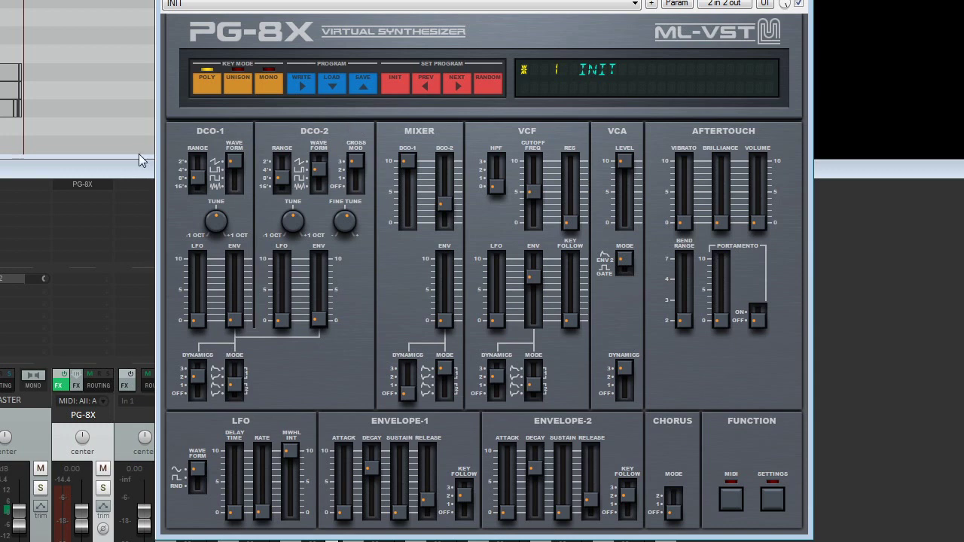
Add the M30 Reverb effect after PG-8X on Track 1
{"action": "double_click", "coordinate": [89, 194]}
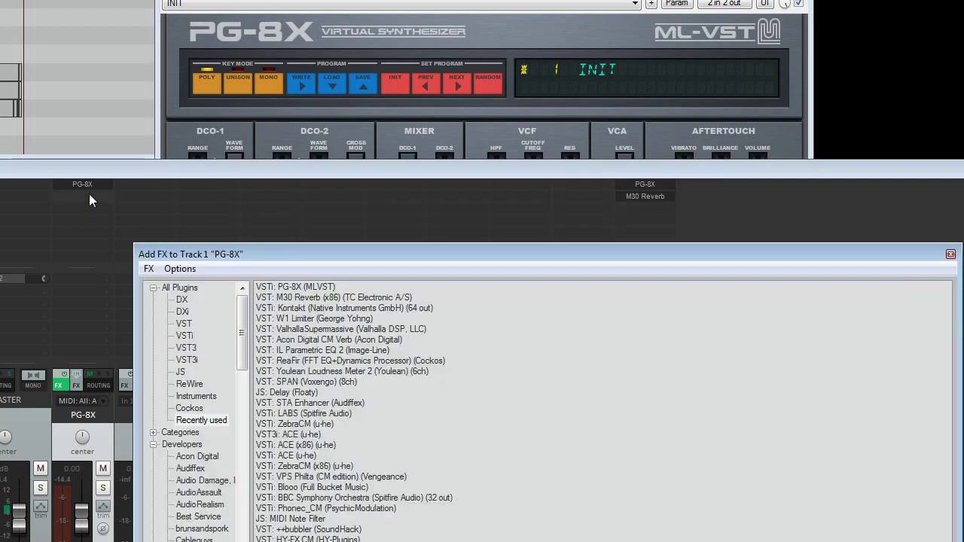
{"action": "double_click", "coordinate": [300, 299]}
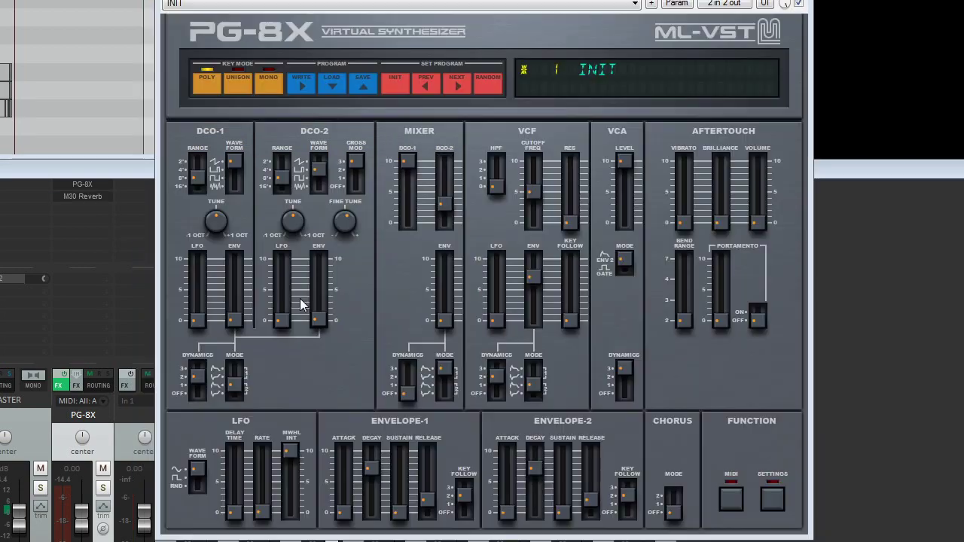
Switch off the 100% mix option in M30 Reverb and move its window clear of the synth controls
{"action": "left_click_drag", "start_coordinate": [2, 144], "coordinate": [148, 161]}
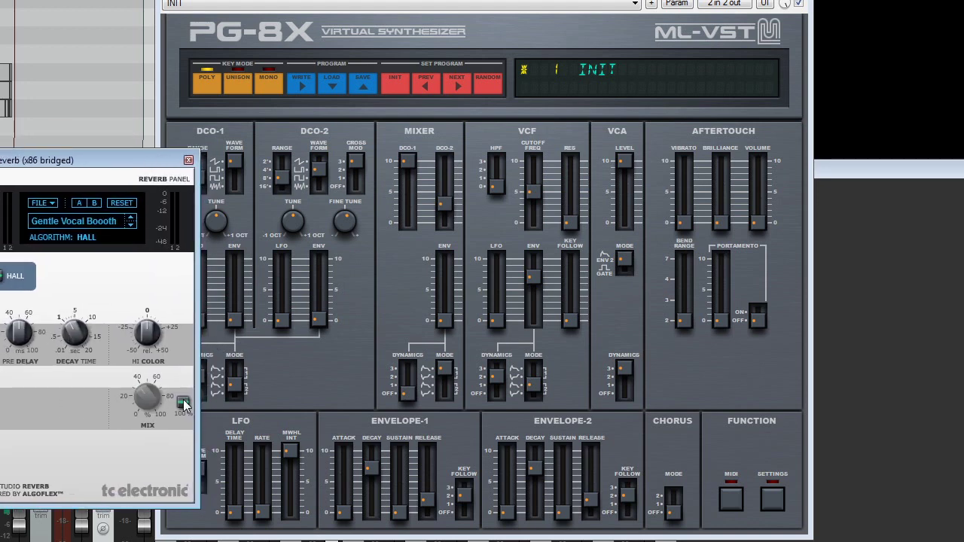
{"action": "left_click_drag", "start_coordinate": [100, 160], "coordinate": [351, 157]}
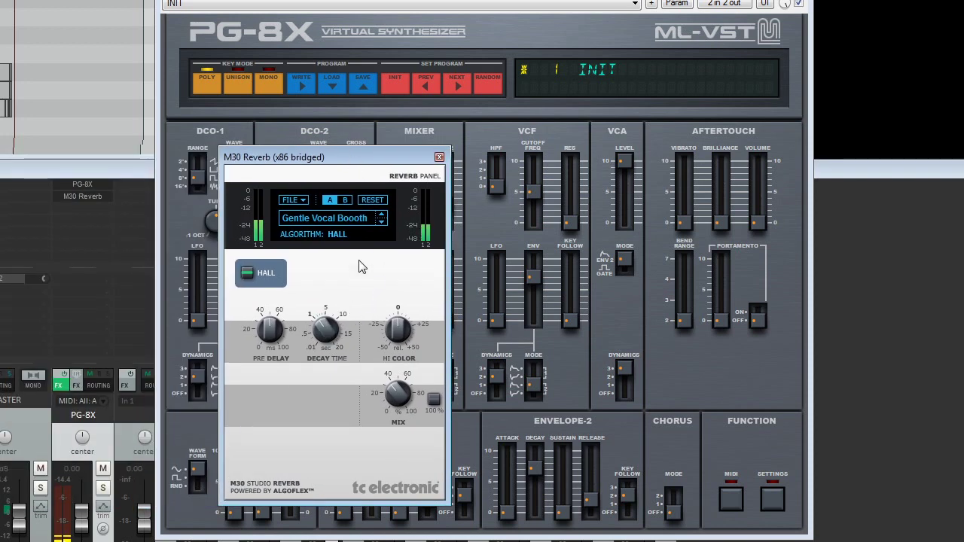
{"action": "left_click_drag", "start_coordinate": [383, 156], "coordinate": [353, 146]}
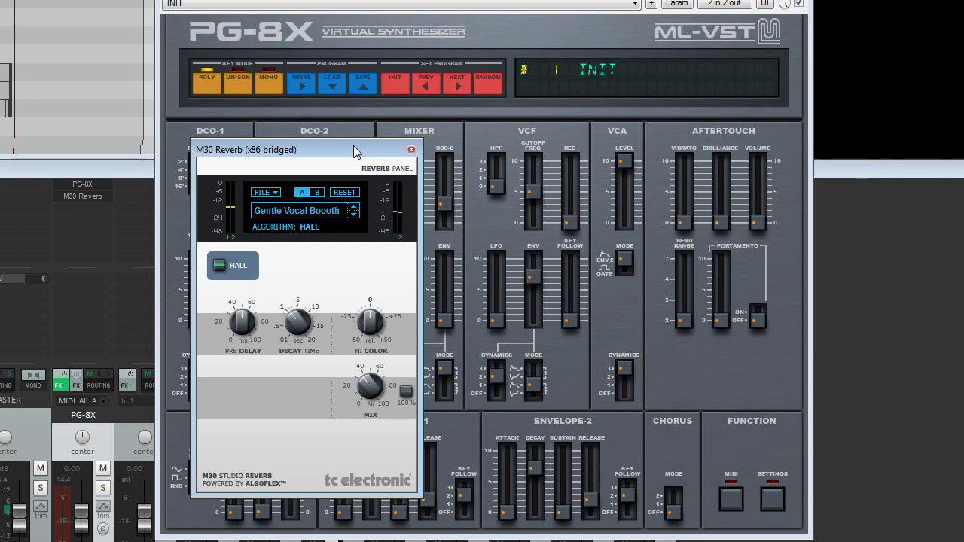
{"action": "left_click_drag", "start_coordinate": [353, 146], "coordinate": [89, 142]}
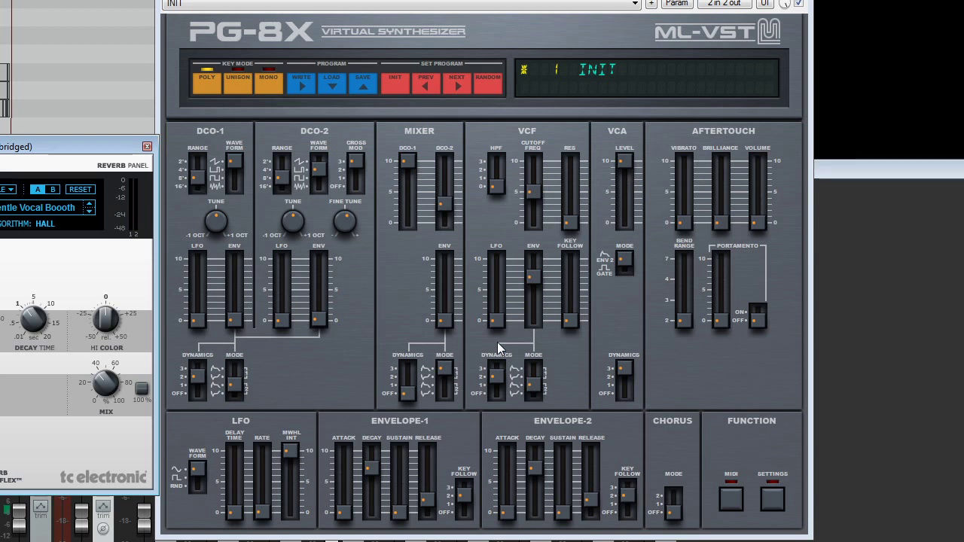
Display the synth's additional settings and check the number of voices
{"action": "left_click", "coordinate": [774, 501]}
{"action": "mouse_move", "coordinate": [771, 281]}
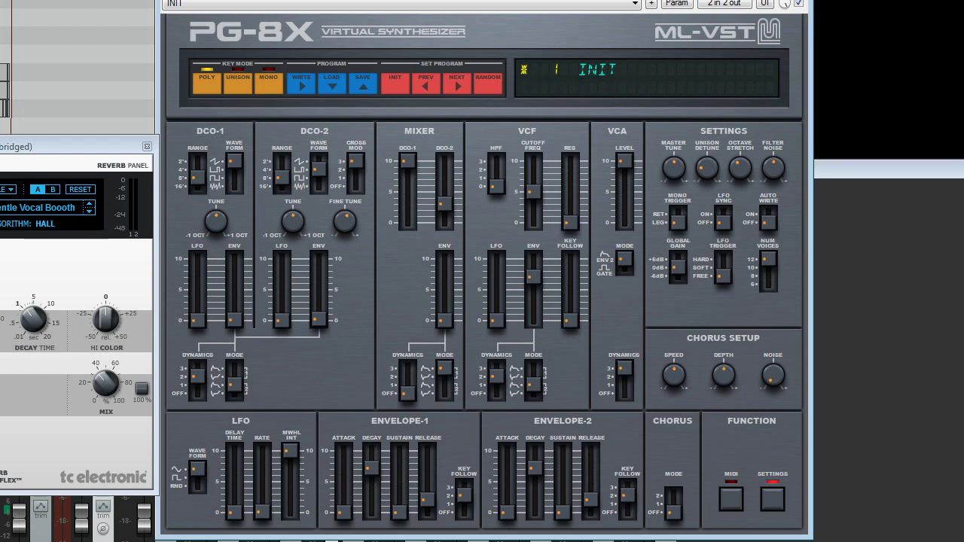
Raise the VCF key follow to 40
{"action": "left_click_drag", "start_coordinate": [574, 322], "coordinate": [572, 322]}
{"action": "scroll", "coordinate": [572, 322], "scroll_direction": "up", "scroll_amount": 5}
{"action": "scroll", "coordinate": [573, 318], "scroll_direction": "up", "scroll_amount": 2}
{"action": "scroll", "coordinate": [572, 318], "scroll_direction": "down", "scroll_amount": 1}
{"action": "scroll", "coordinate": [573, 318], "scroll_direction": "up", "scroll_amount": 1}
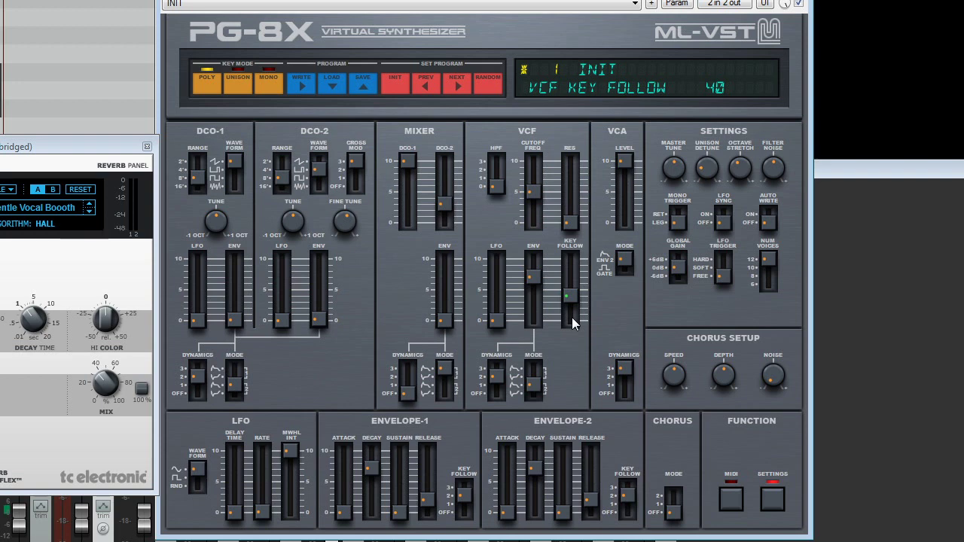
{"action": "left_click", "coordinate": [675, 514]}
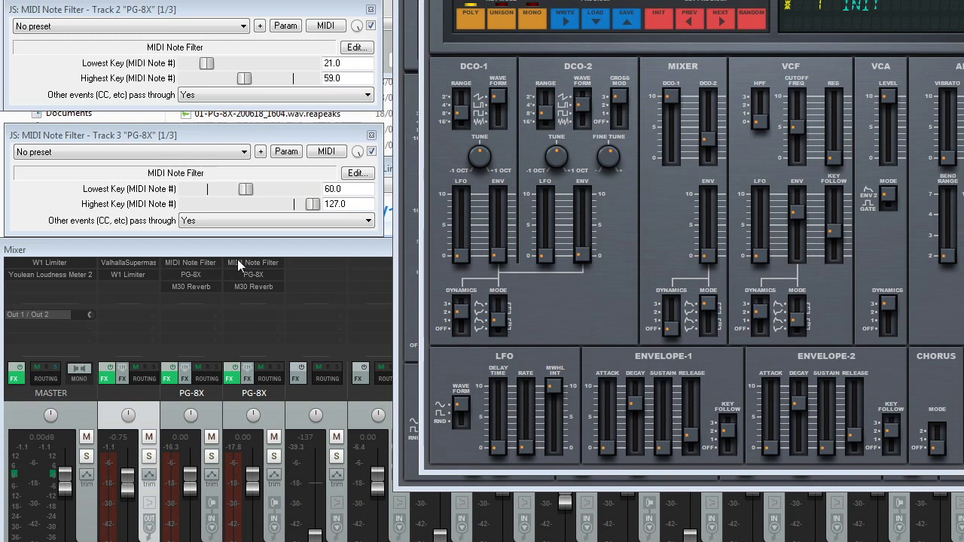
Open ValhallaSupermassive on the folder track and view its full settings before moving its window aside
{"action": "left_click", "coordinate": [194, 13]}
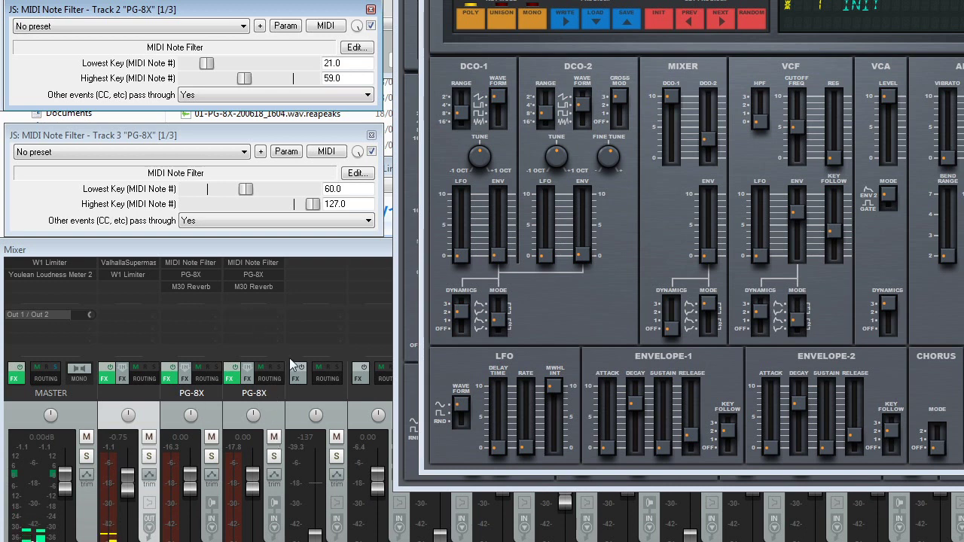
{"action": "left_click", "coordinate": [127, 264]}
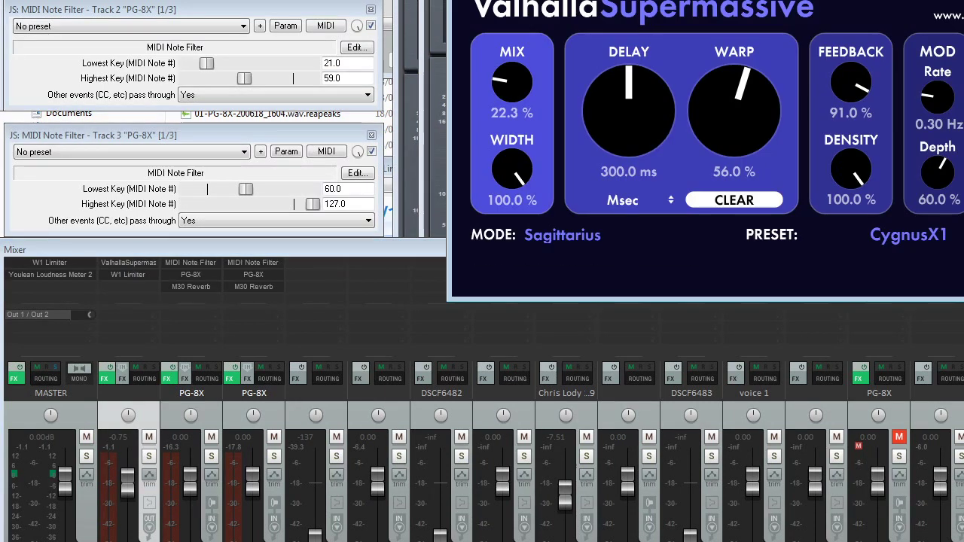
{"action": "left_click_drag", "start_coordinate": [650, 0], "coordinate": [439, 38]}
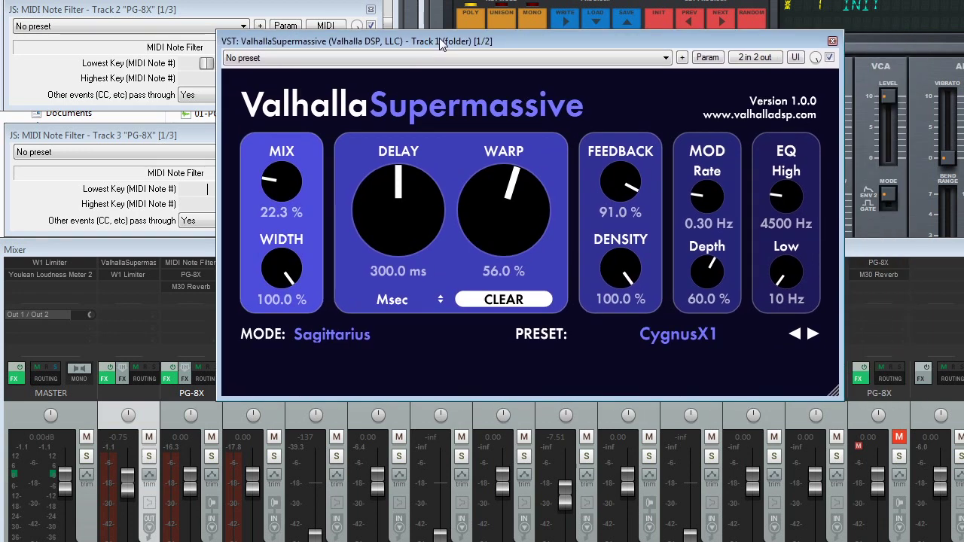
{"action": "left_click_drag", "start_coordinate": [439, 38], "coordinate": [440, 40]}
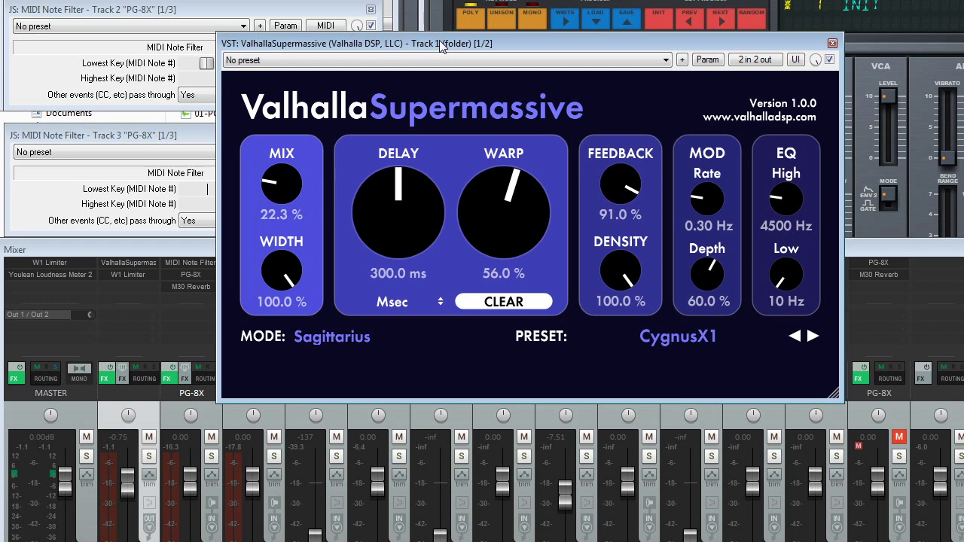
{"action": "left_click_drag", "start_coordinate": [439, 40], "coordinate": [651, 0]}
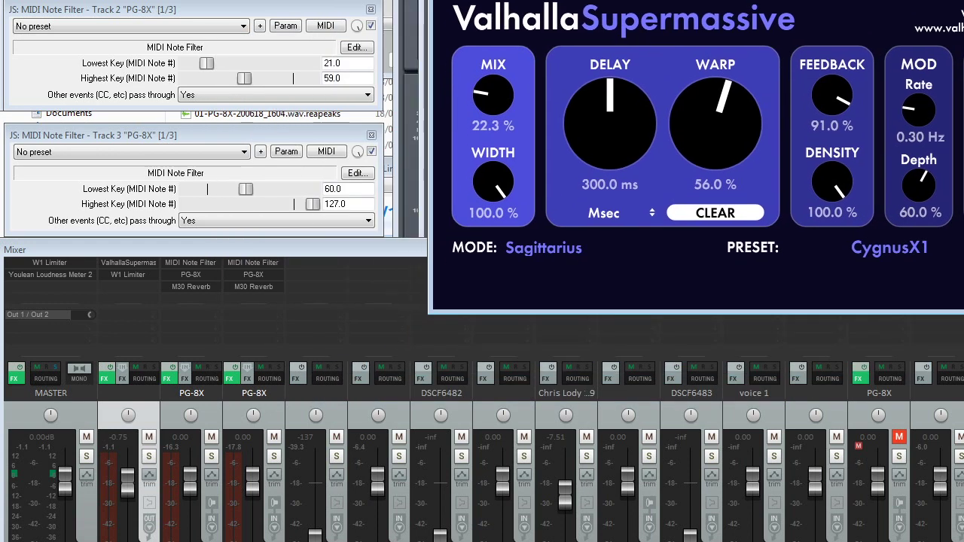